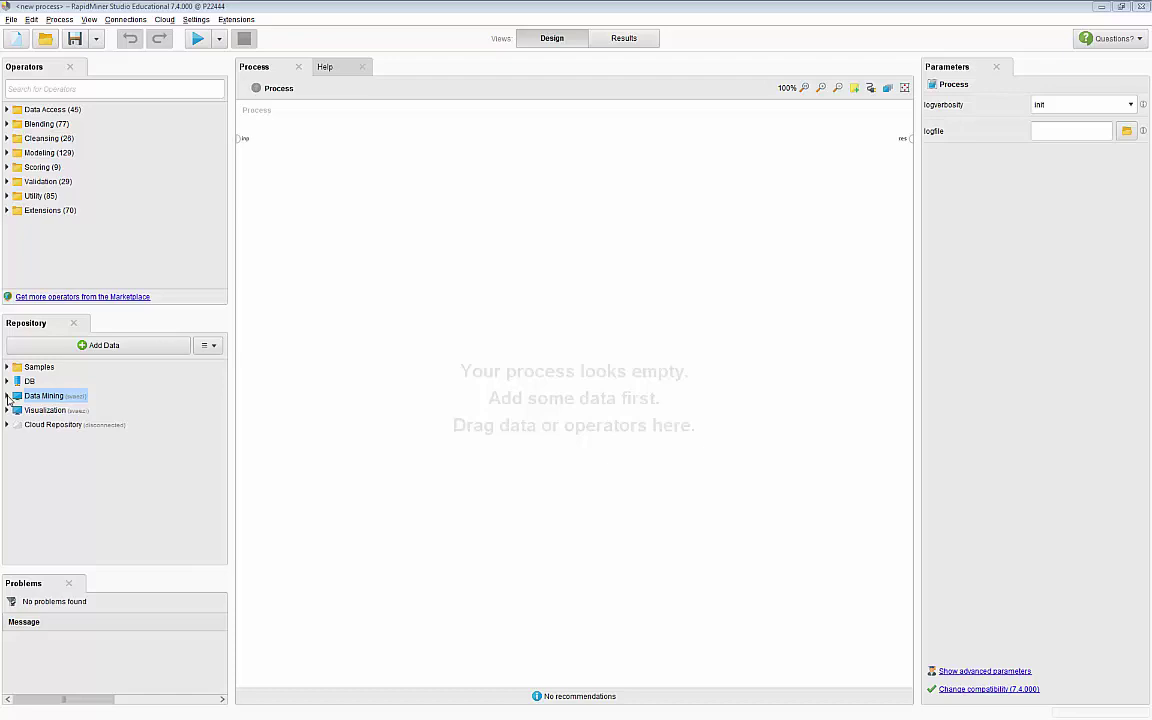
- Add Retrieve operators for NeuralNets_Training and NueralNets_Scoring from the Data Mining repository
{"action": "left_click", "coordinate": [7, 396]}
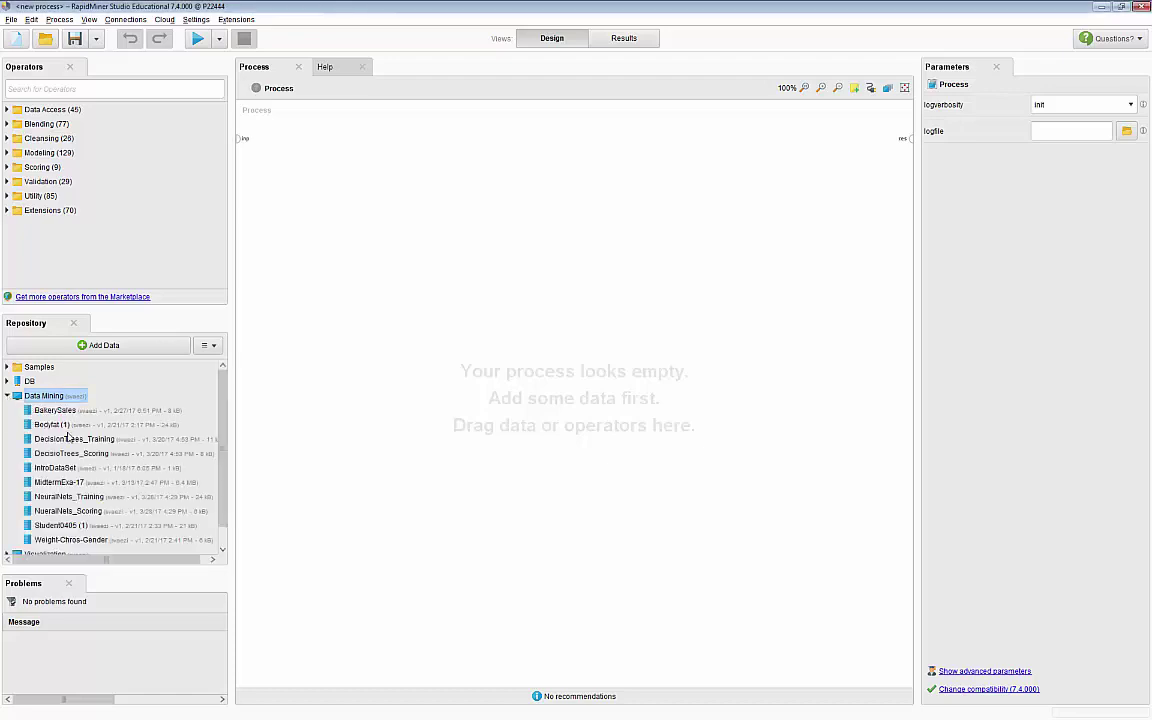
{"action": "scroll", "coordinate": [224, 419], "scroll_direction": "down", "scroll_amount": 1}
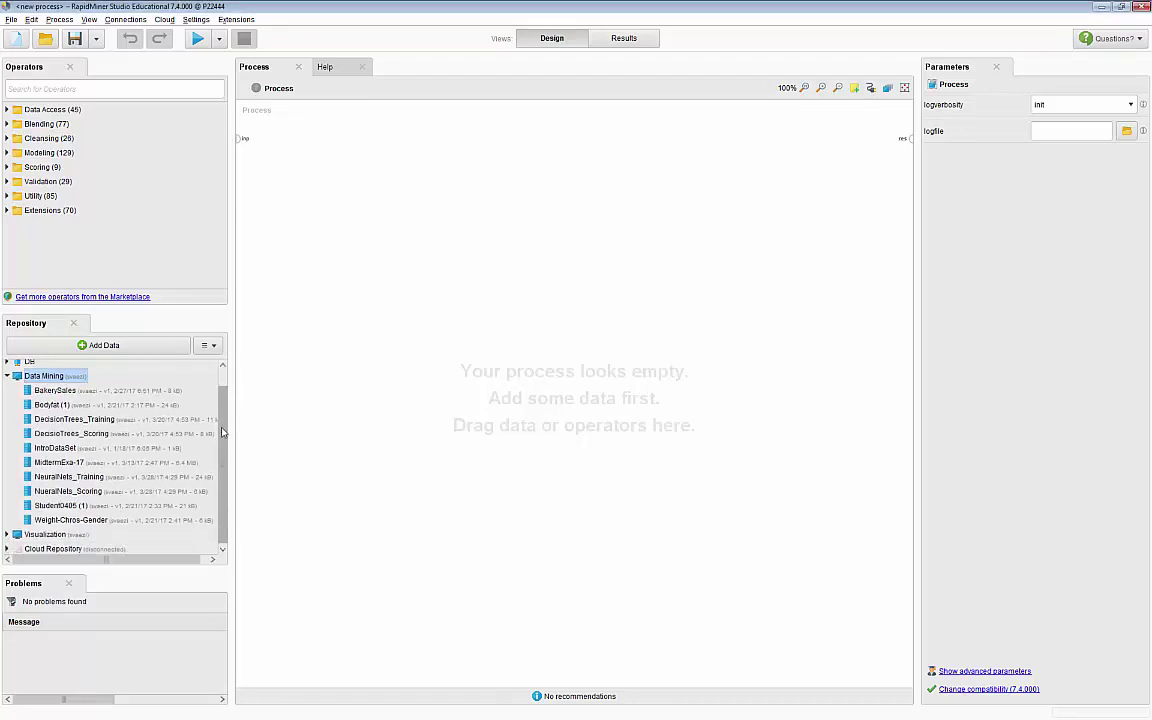
{"action": "left_click_drag", "start_coordinate": [68, 475], "coordinate": [509, 242]}
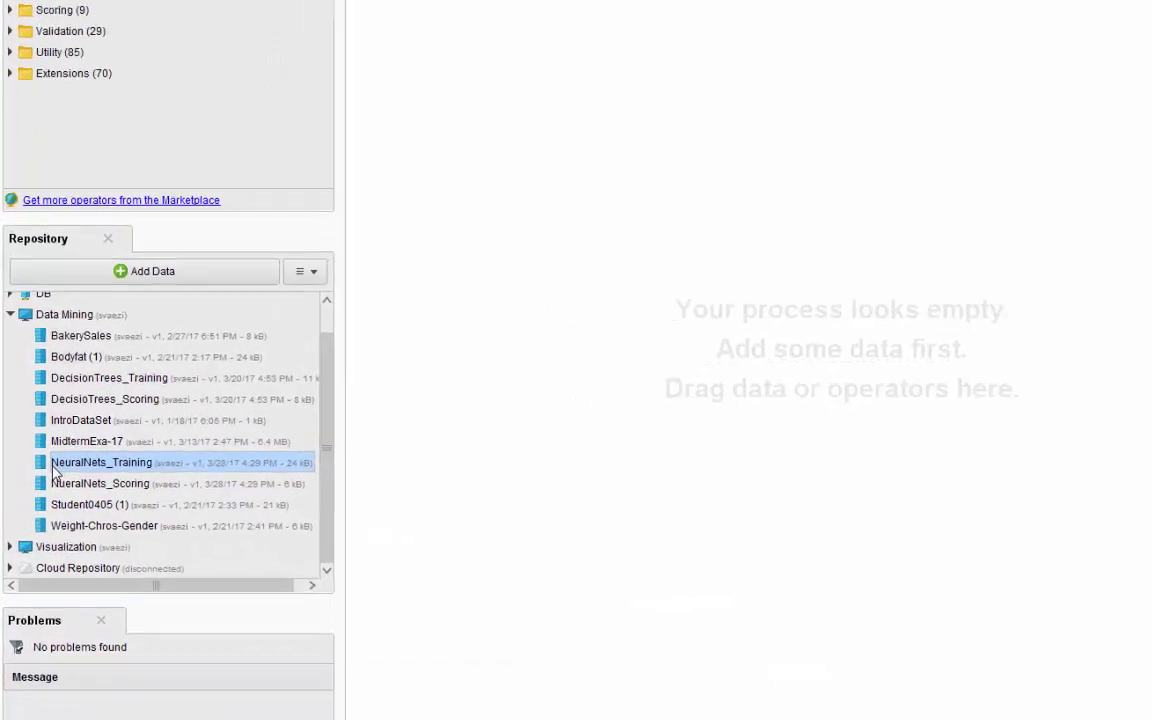
{"action": "left_click_drag", "start_coordinate": [850, 75], "coordinate": [850, 75]}
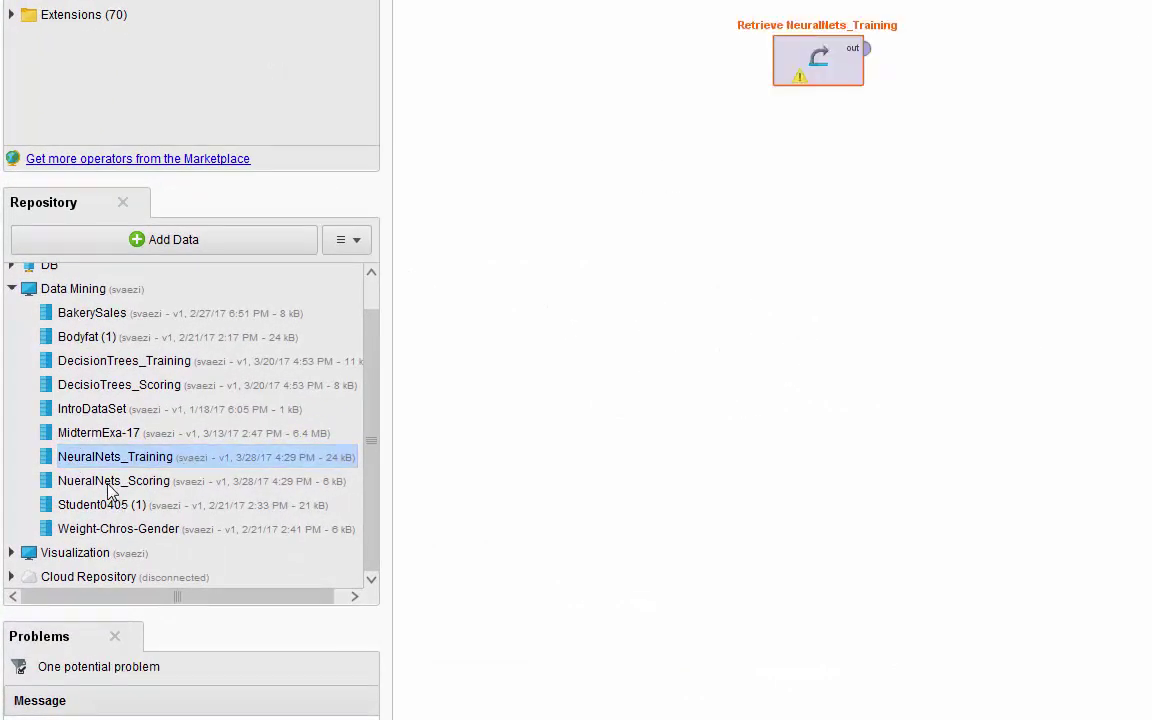
{"action": "left_click_drag", "start_coordinate": [112, 481], "coordinate": [552, 466]}
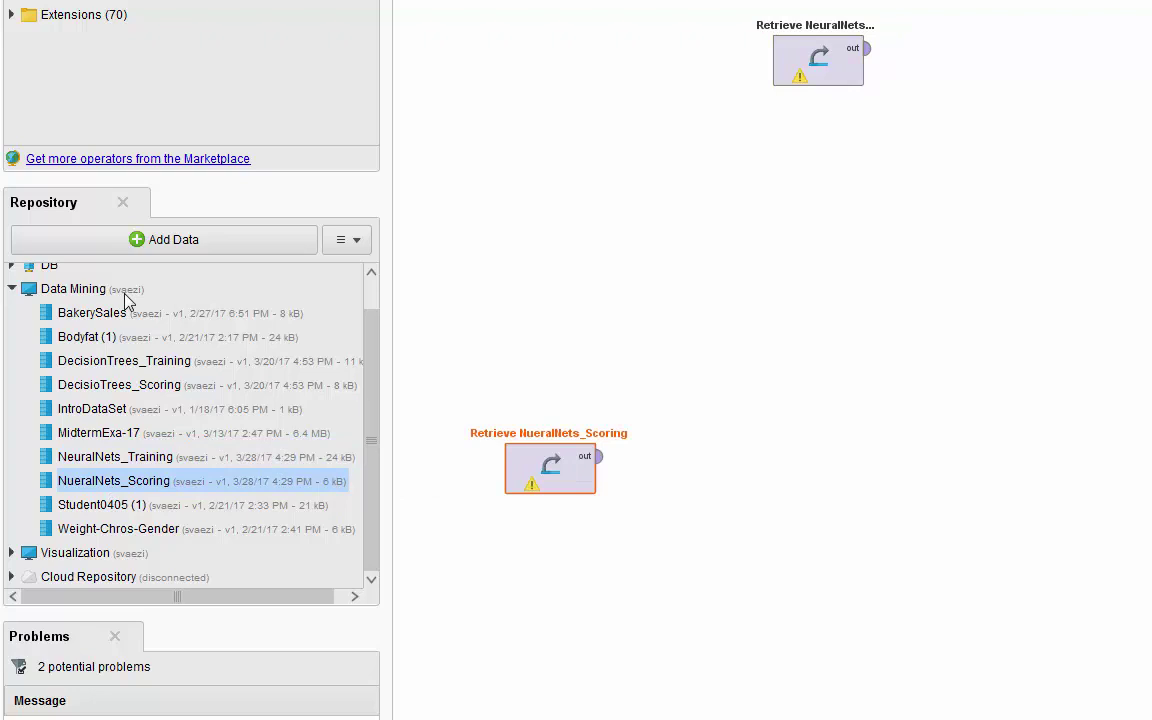
- Reposition the training retrieve and wire its output to the process result port
{"action": "left_click", "coordinate": [12, 288]}
{"action": "left_click_drag", "start_coordinate": [848, 77], "coordinate": [674, 125]}
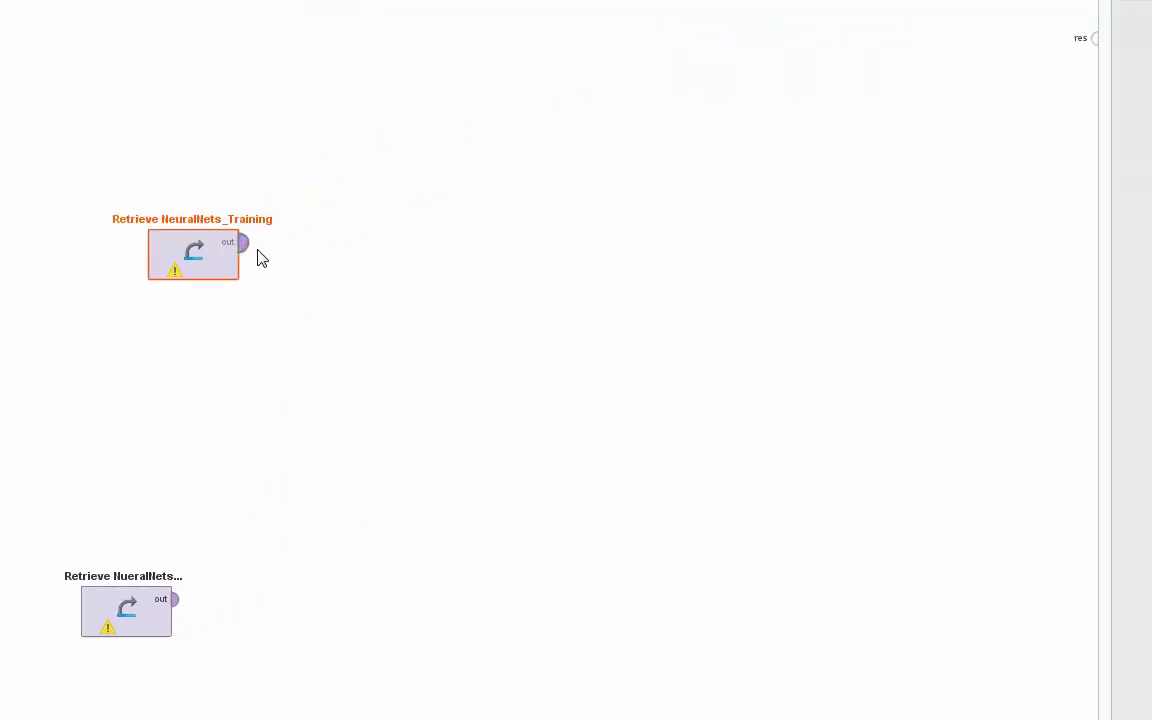
{"action": "left_click_drag", "start_coordinate": [242, 242], "coordinate": [1095, 38]}
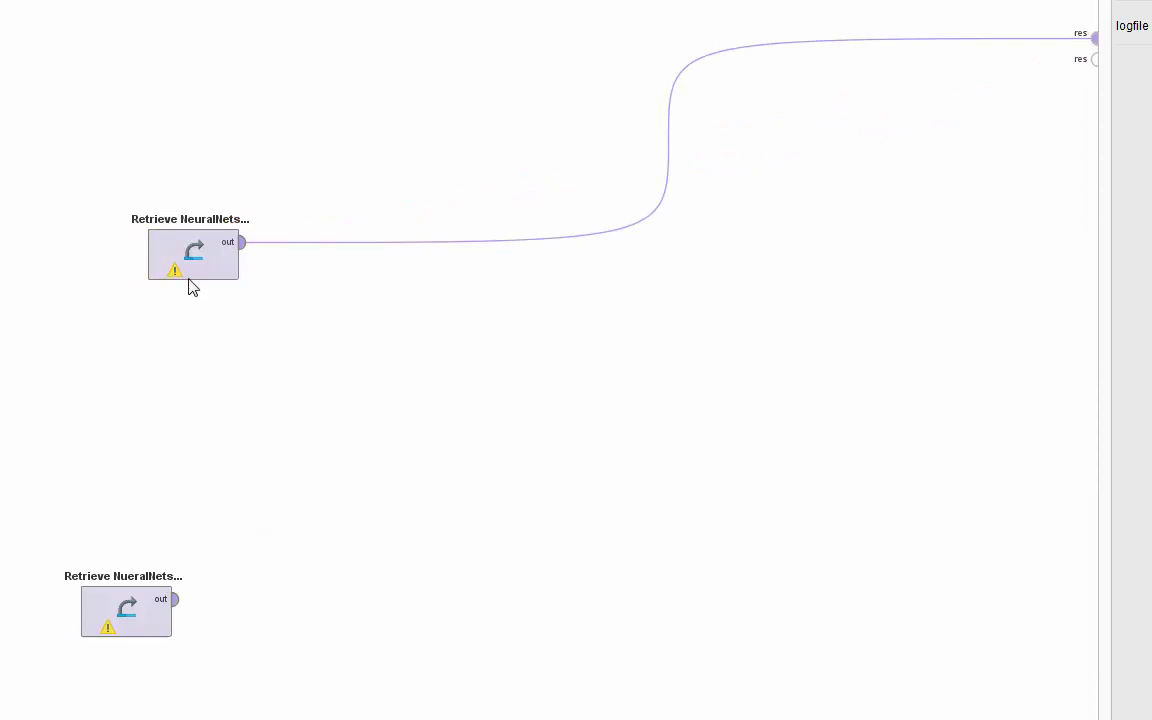
- Rename the training retrieve operator to NN-Training
{"action": "right_click", "coordinate": [184, 240]}
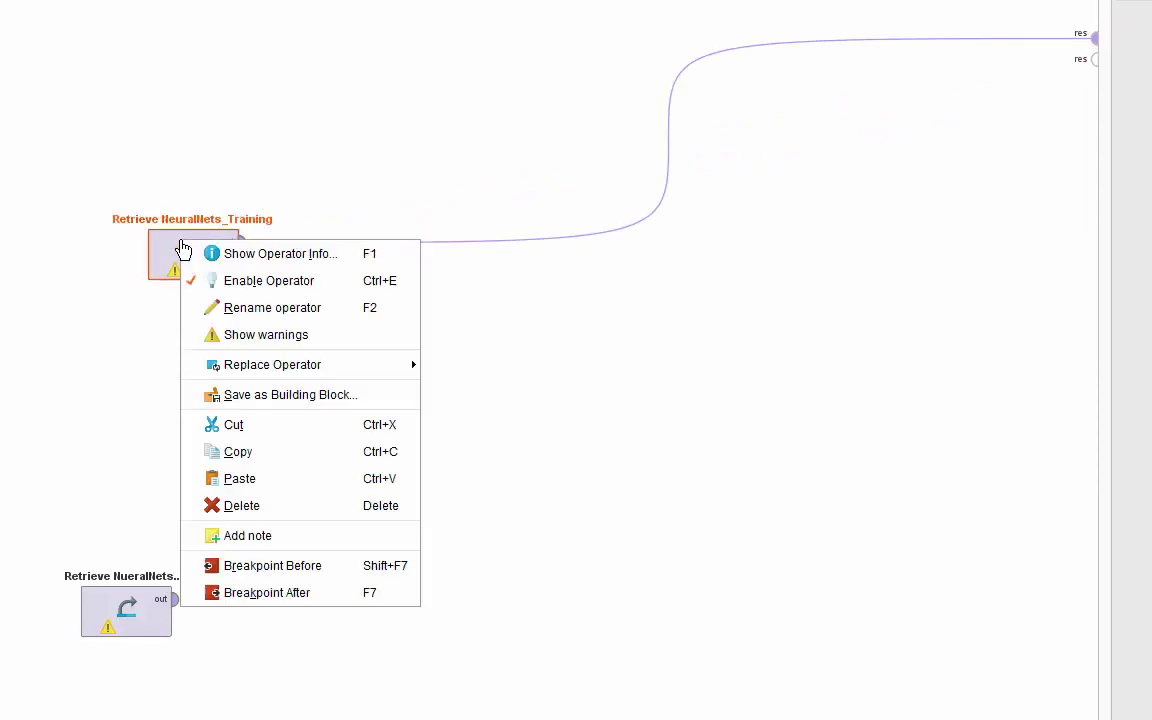
{"action": "left_click", "coordinate": [251, 310]}
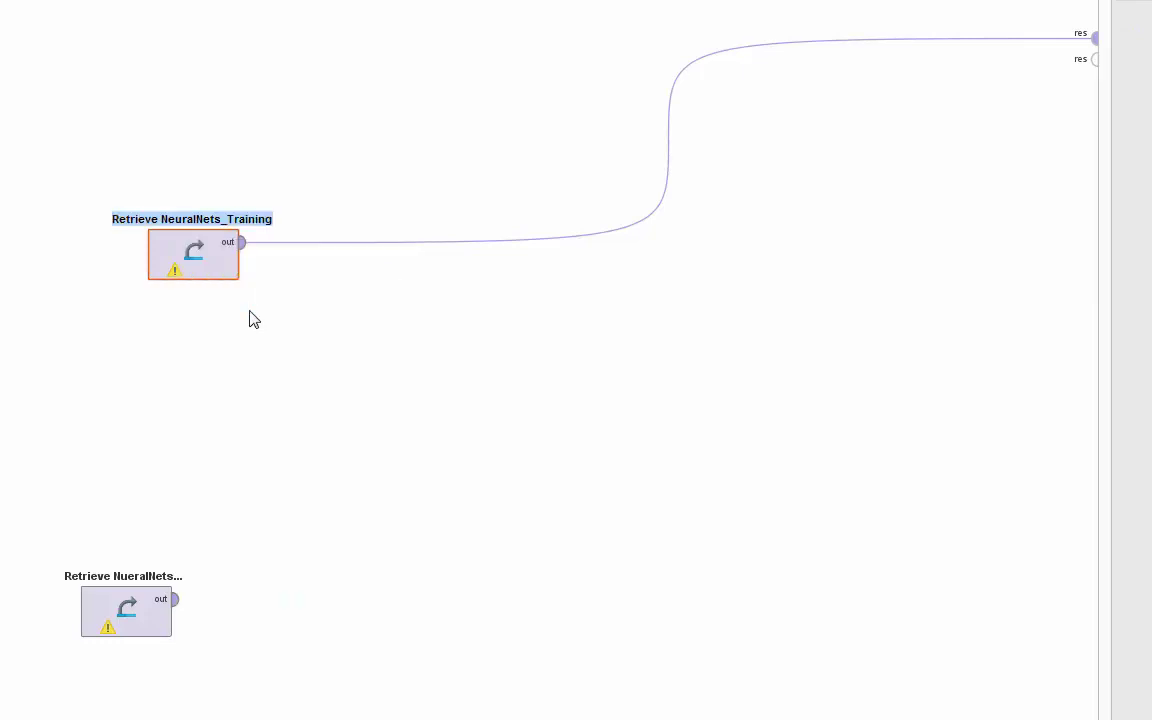
{"action": "type", "text": "NN"}
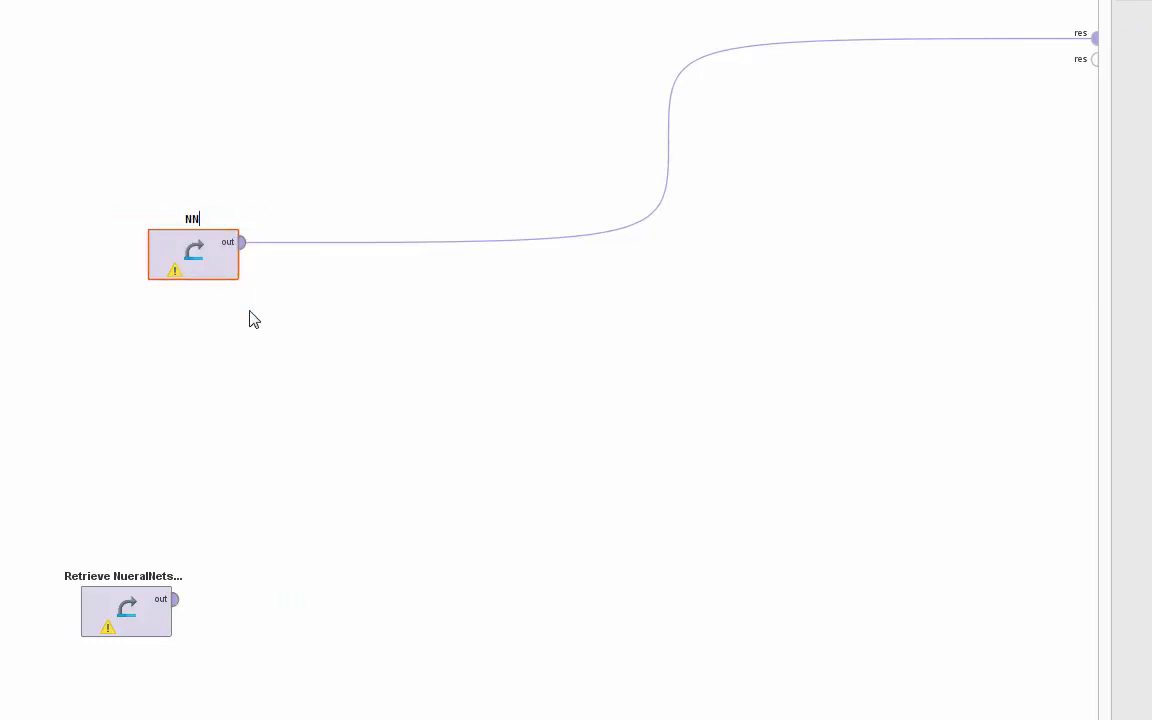
{"action": "key", "text": "Return"}
{"action": "type", "text": "-Training"}
{"action": "key", "text": "Return"}
- Rename the scoring retrieve operator to NN-Scoring
{"action": "left_click", "coordinate": [143, 589]}
{"action": "right_click", "coordinate": [141, 577]}
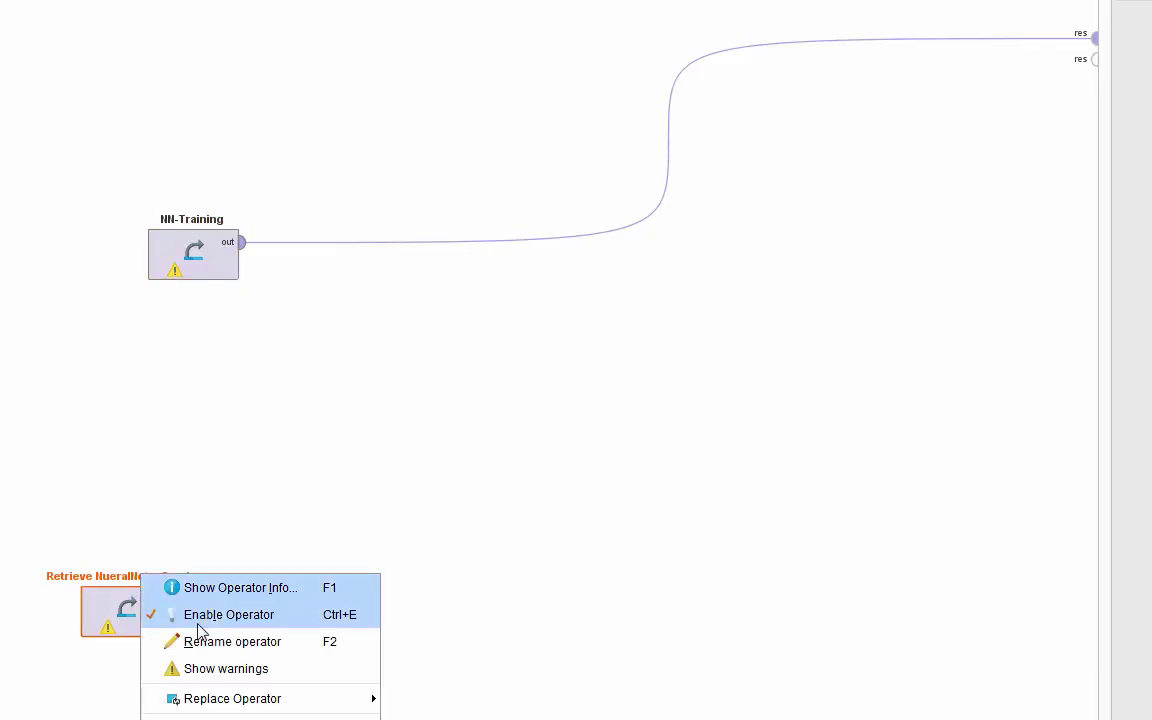
{"action": "left_click", "coordinate": [200, 641]}
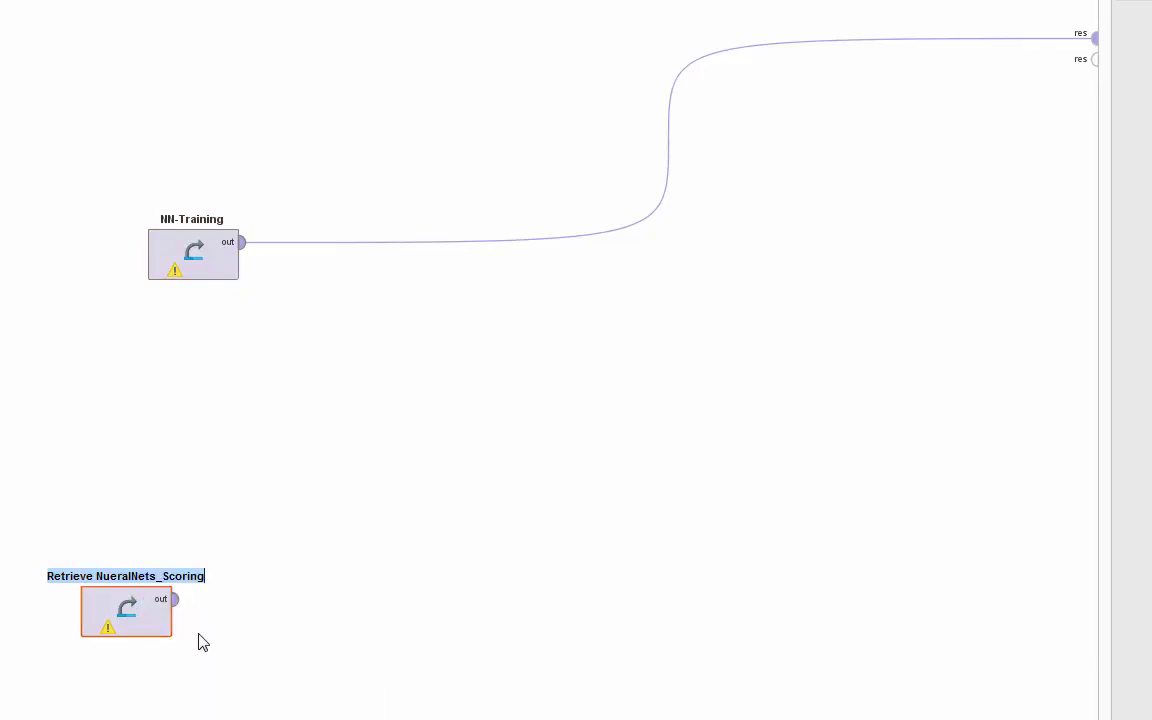
{"action": "type", "text": "NN-Scorin"}
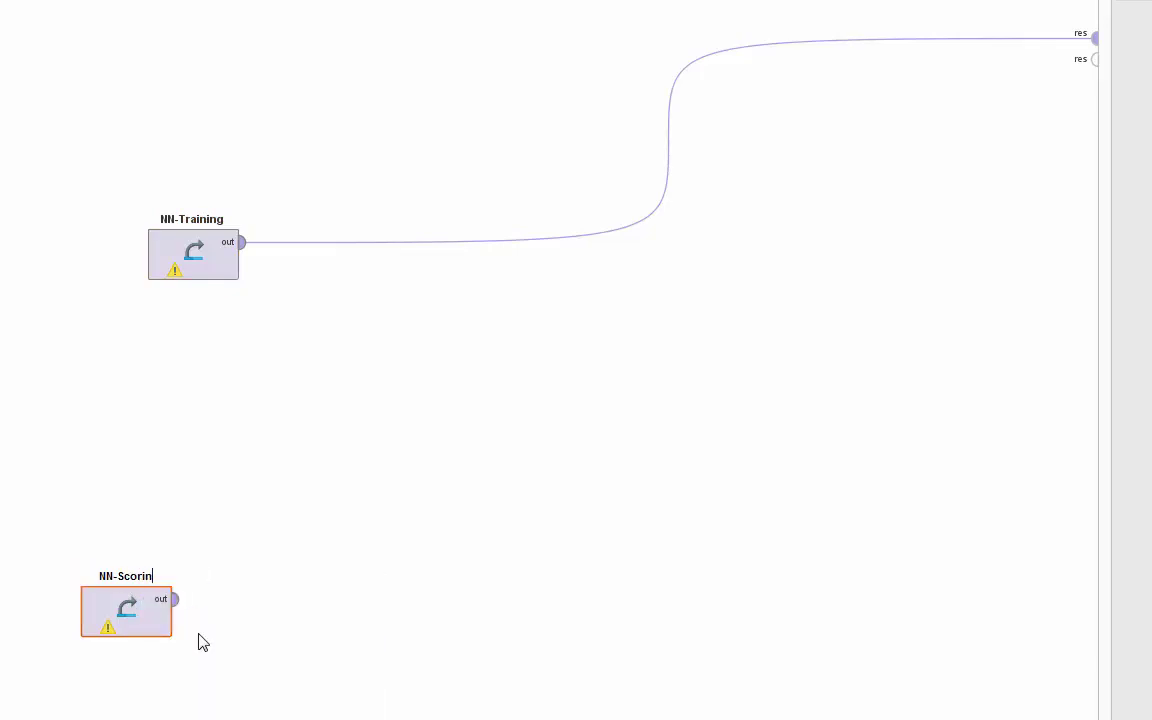
{"action": "type", "text": "g"}
{"action": "key", "text": "Return"}
{"action": "left_click", "coordinate": [274, 296]}
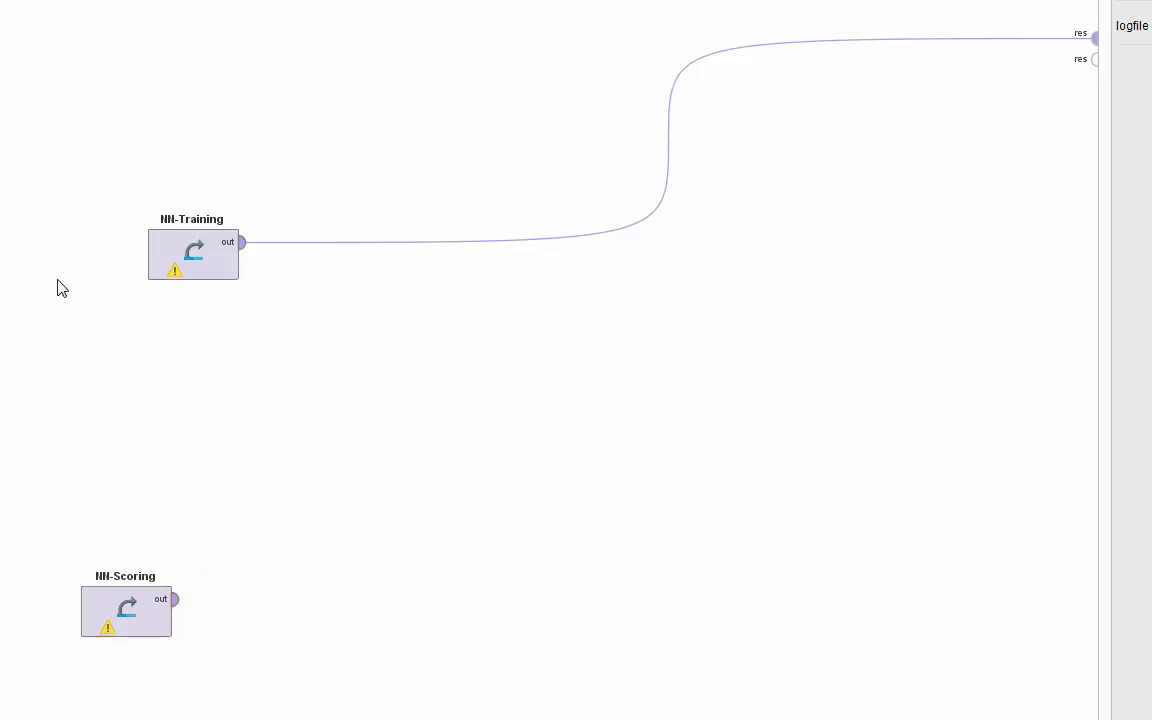
- Run the process to view the NN-Training ExampleSet of 263 examples in Results
{"action": "left_click", "coordinate": [66, 60]}
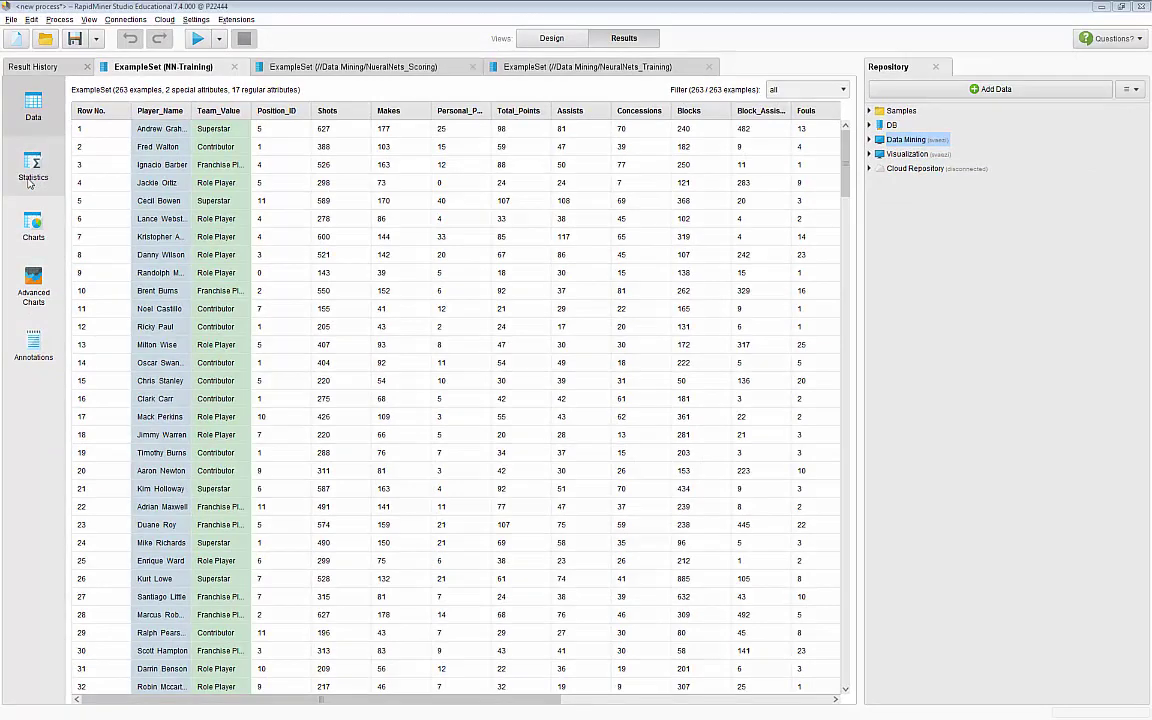
- Show NN-Training statistics: Team_Value label with Contributor 67 and Superstar 62, no missing values
{"action": "left_click", "coordinate": [32, 172]}
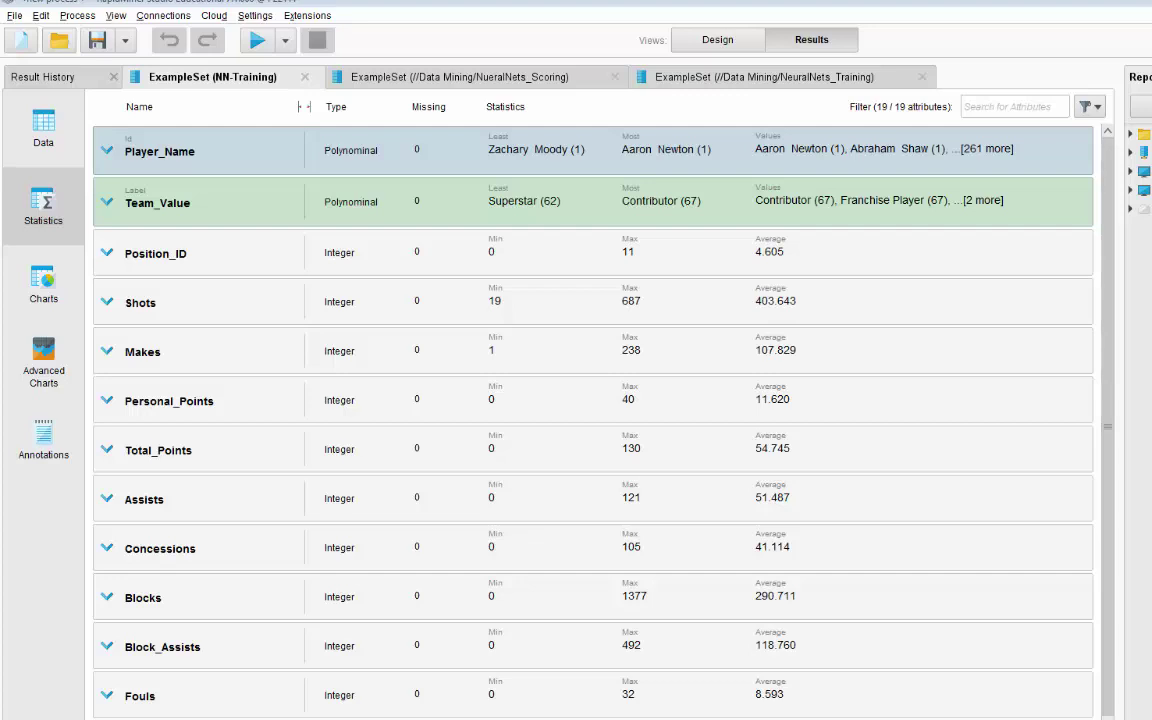
- Expand the Team_Value attribute and open its bar chart of class counts
{"action": "left_click", "coordinate": [501, 218]}
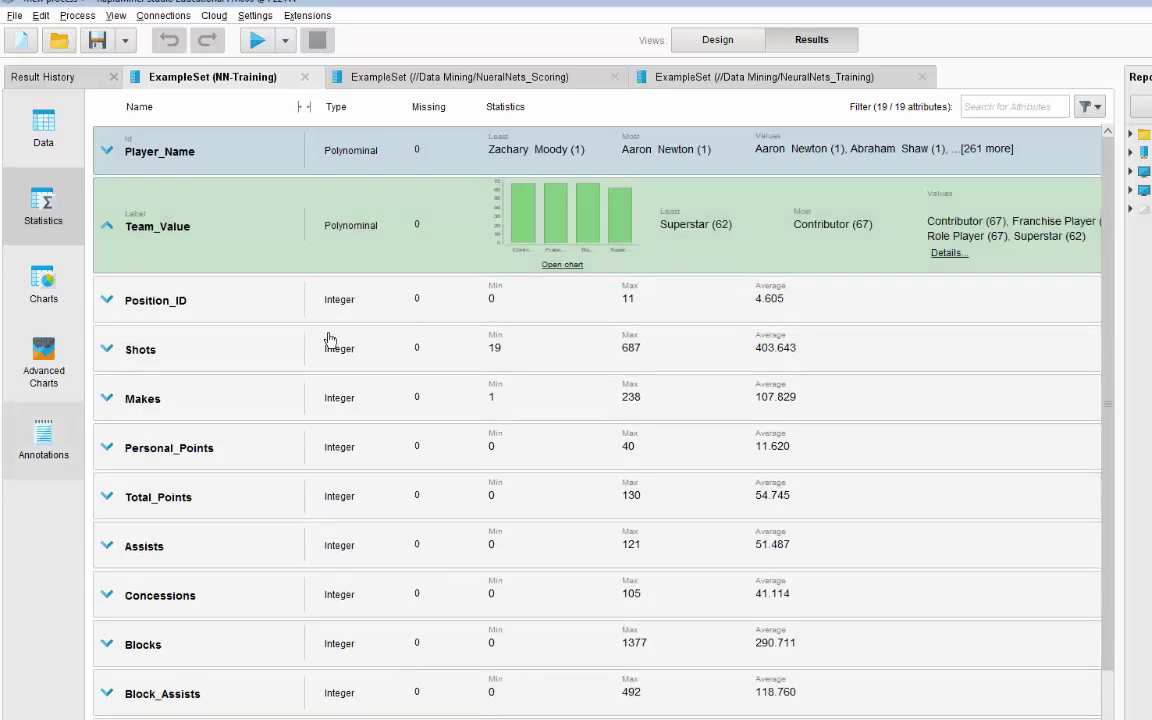
{"action": "left_click", "coordinate": [561, 262]}
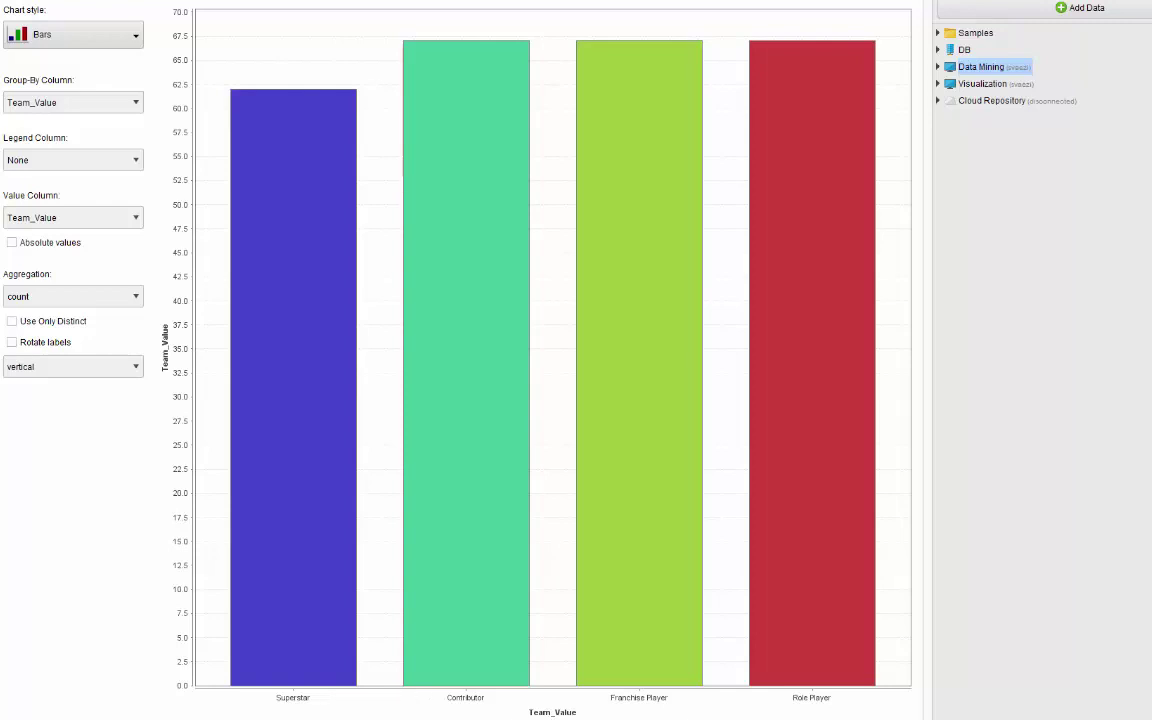
- Go back from the Team_Value chart to the NN-Training Statistics table
{"action": "left_click", "coordinate": [2, 120]}
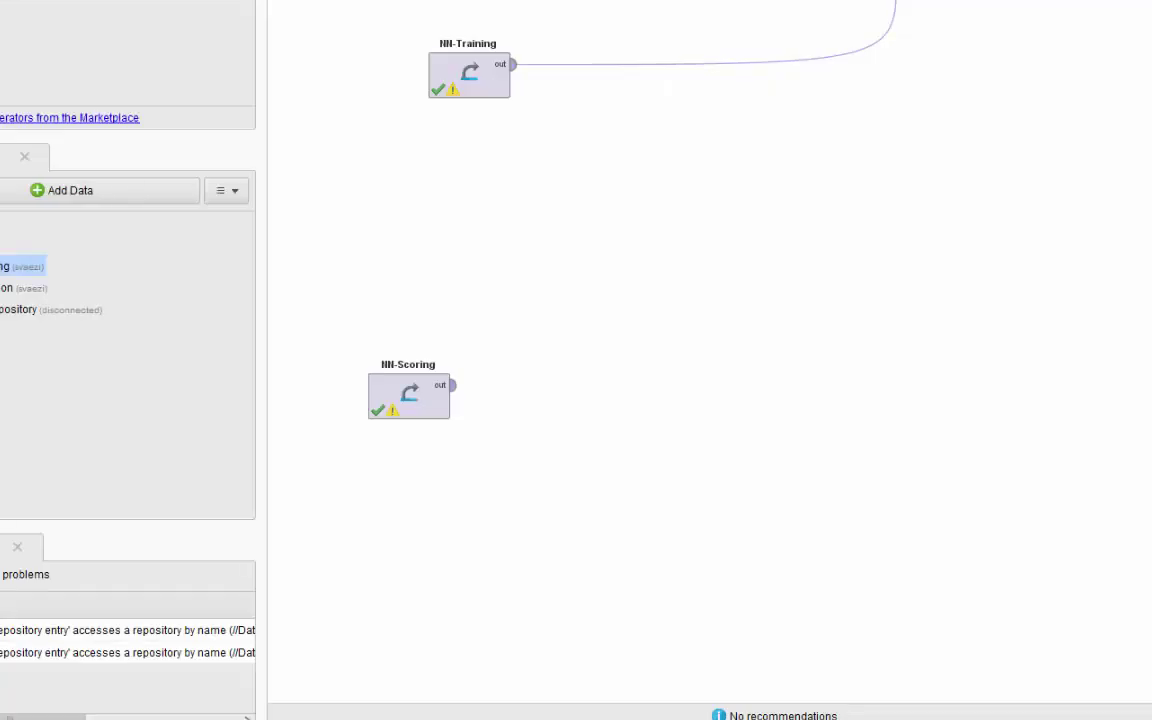
- Wire NN-Scoring's output to the second result port and run, showing 59 examples
{"action": "left_click_drag", "start_coordinate": [450, 388], "coordinate": [1151, 0]}
{"action": "left_click_drag", "start_coordinate": [1004, 128], "coordinate": [1088, 30]}
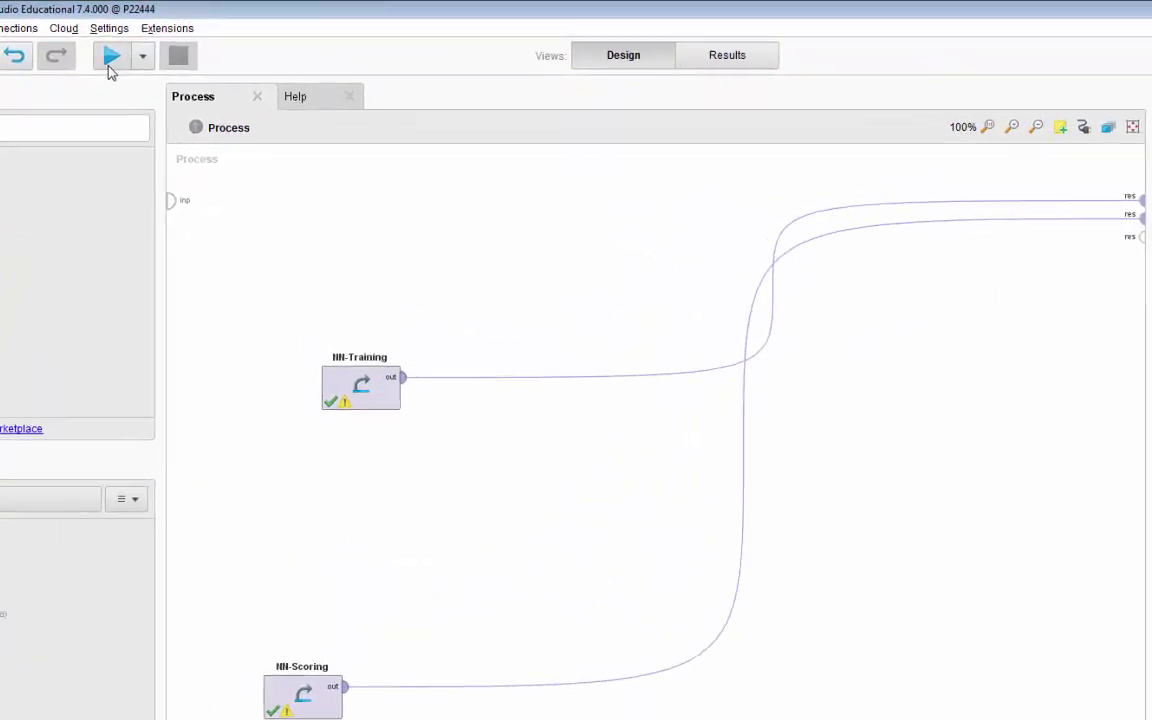
{"action": "left_click", "coordinate": [175, 46]}
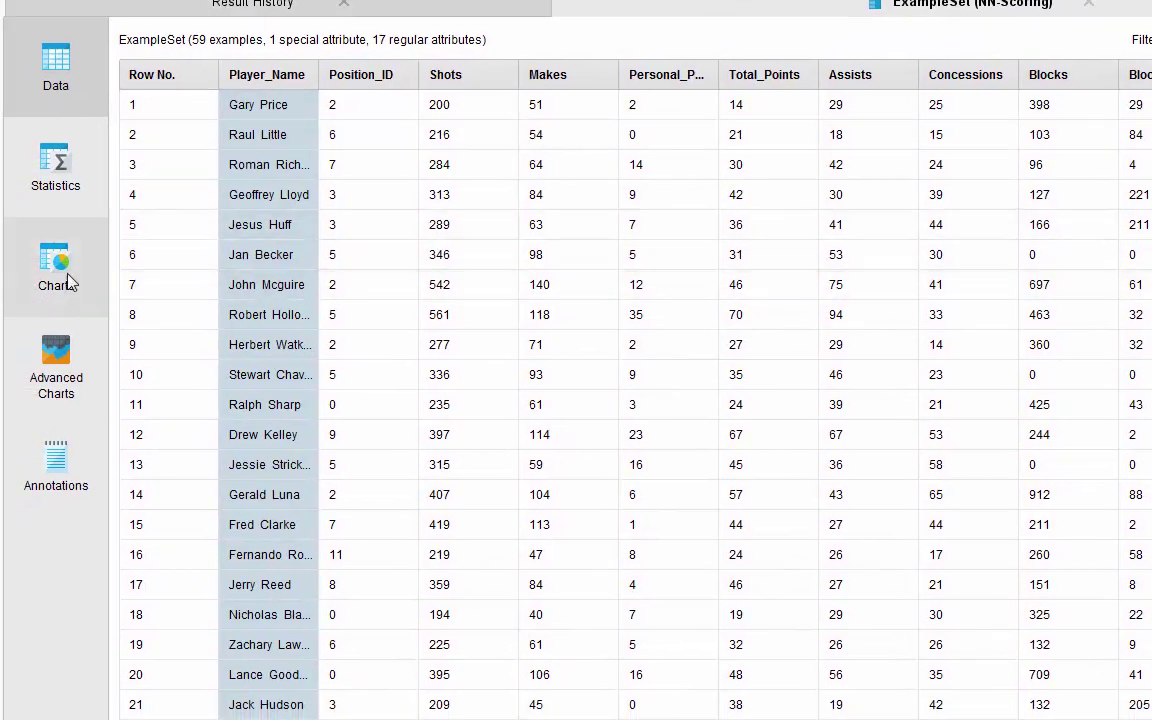
- Show summary statistics for the NN-Scoring attributes
{"action": "left_click", "coordinate": [62, 178]}
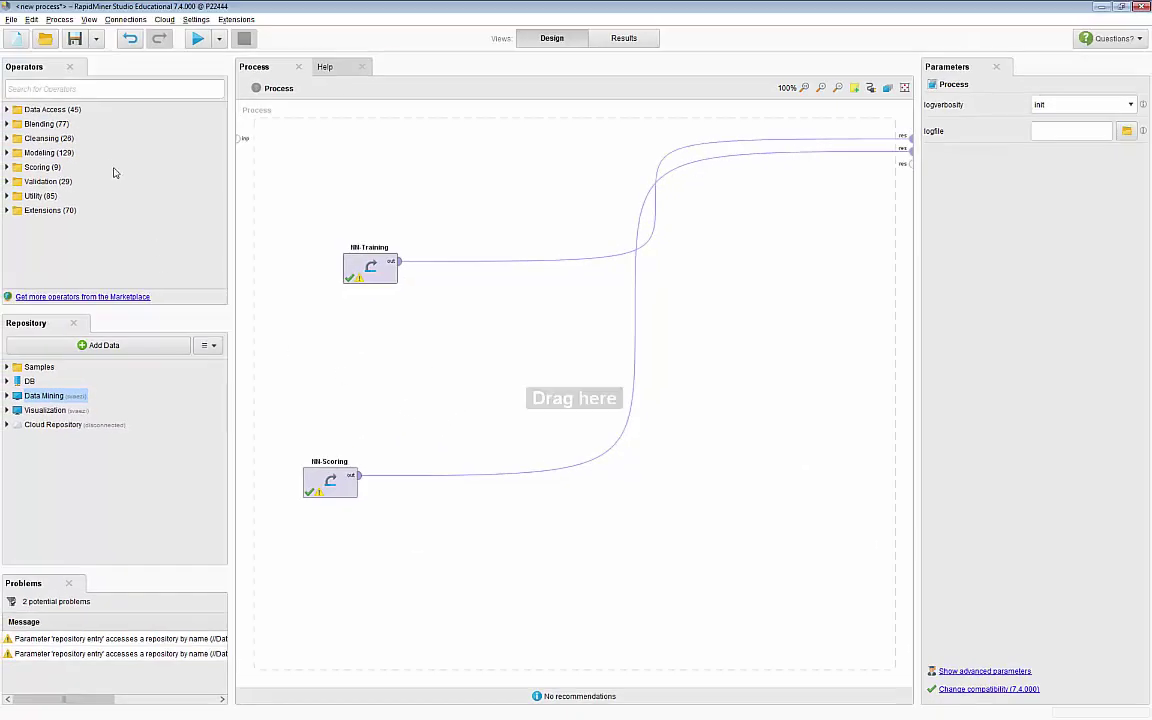
- Add a Neural Net operator fed by NN-Training, found by searching 'neura'
{"action": "left_click", "coordinate": [122, 91]}
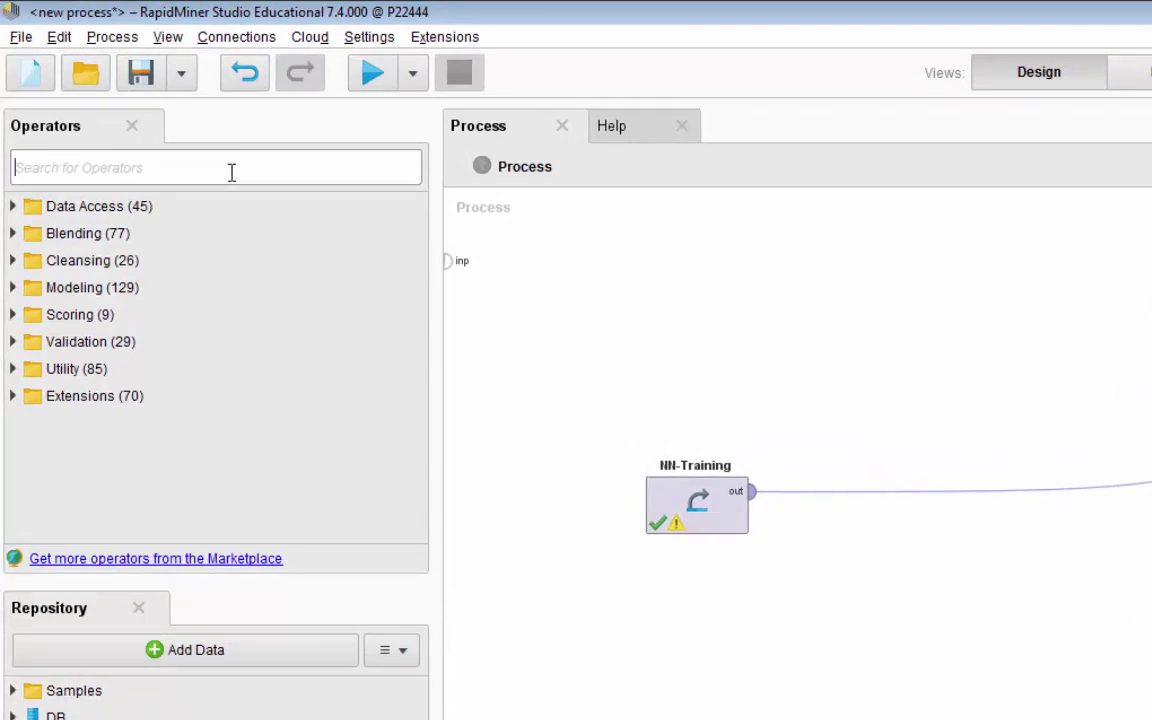
{"action": "type", "text": "n"}
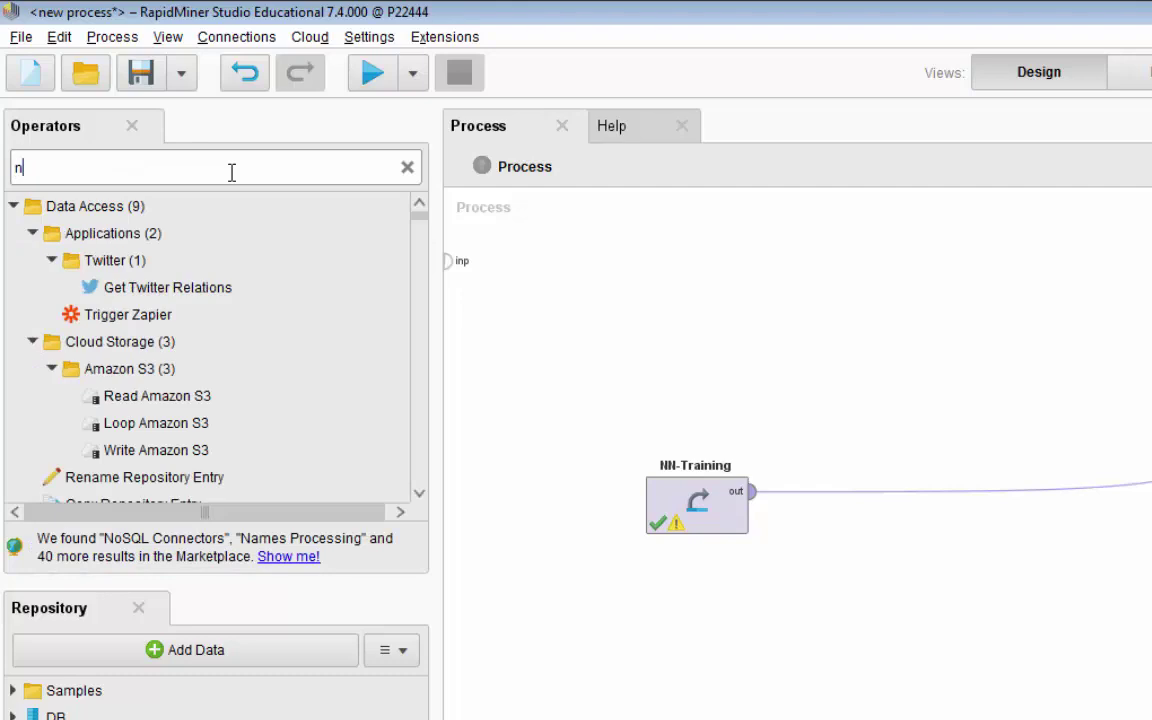
{"action": "type", "text": "eura"}
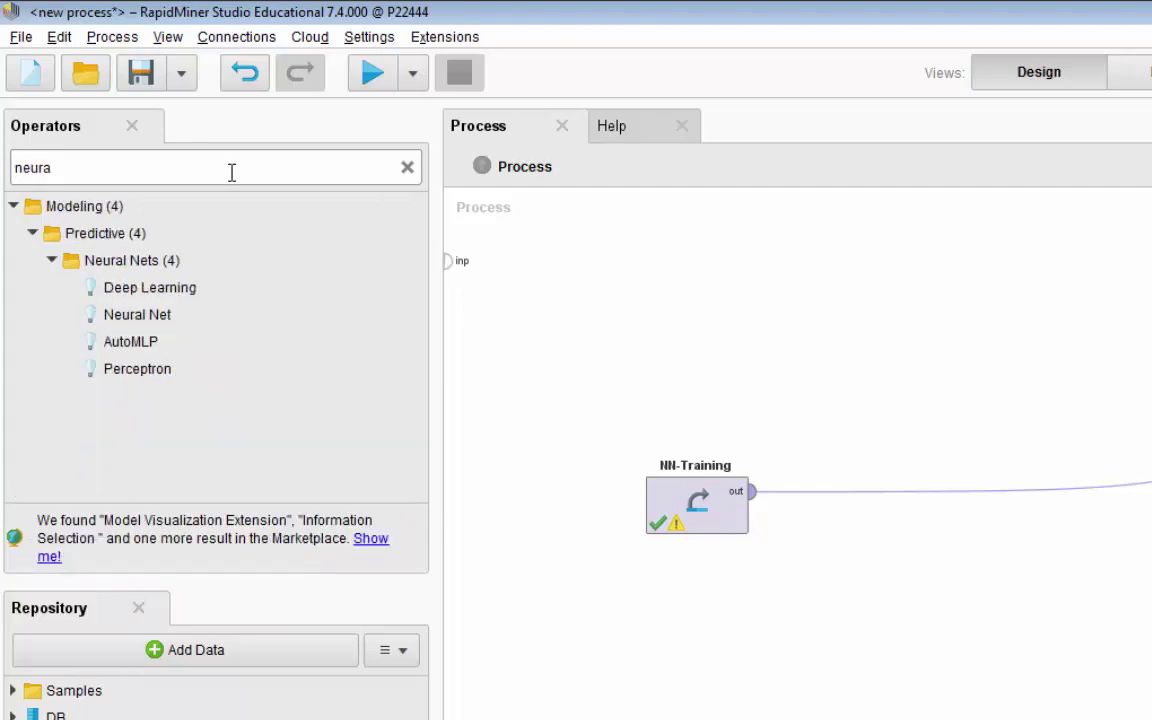
{"action": "left_click_drag", "start_coordinate": [155, 316], "coordinate": [952, 507]}
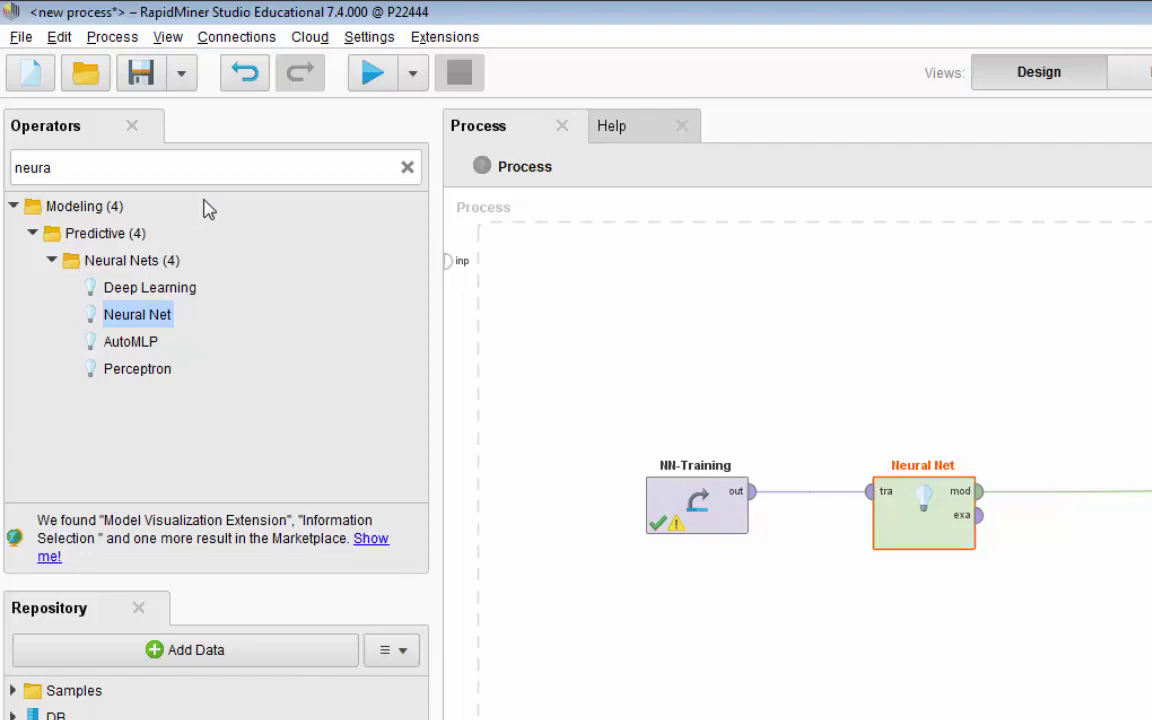
- Add an Apply Model operator, found by searching 'appl', to score NN-Scoring
{"action": "left_click", "coordinate": [186, 166]}
{"action": "type", "text": "appl"}
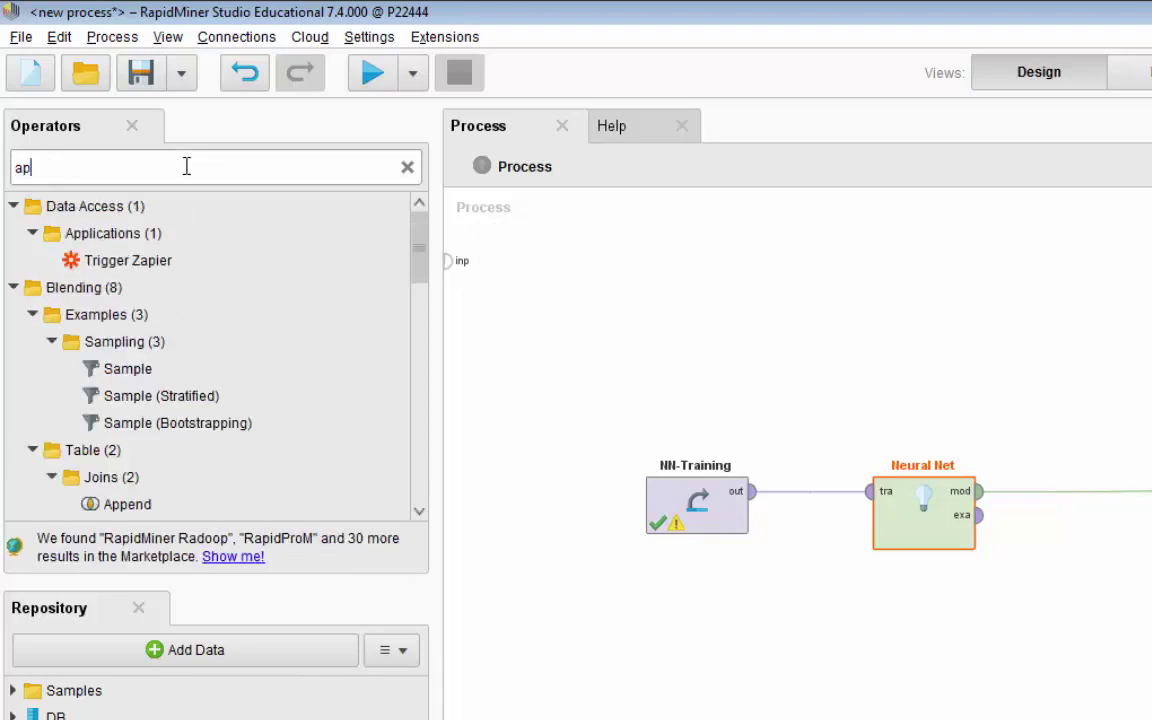
{"action": "left_click_drag", "start_coordinate": [92, 425], "coordinate": [1150, 580]}
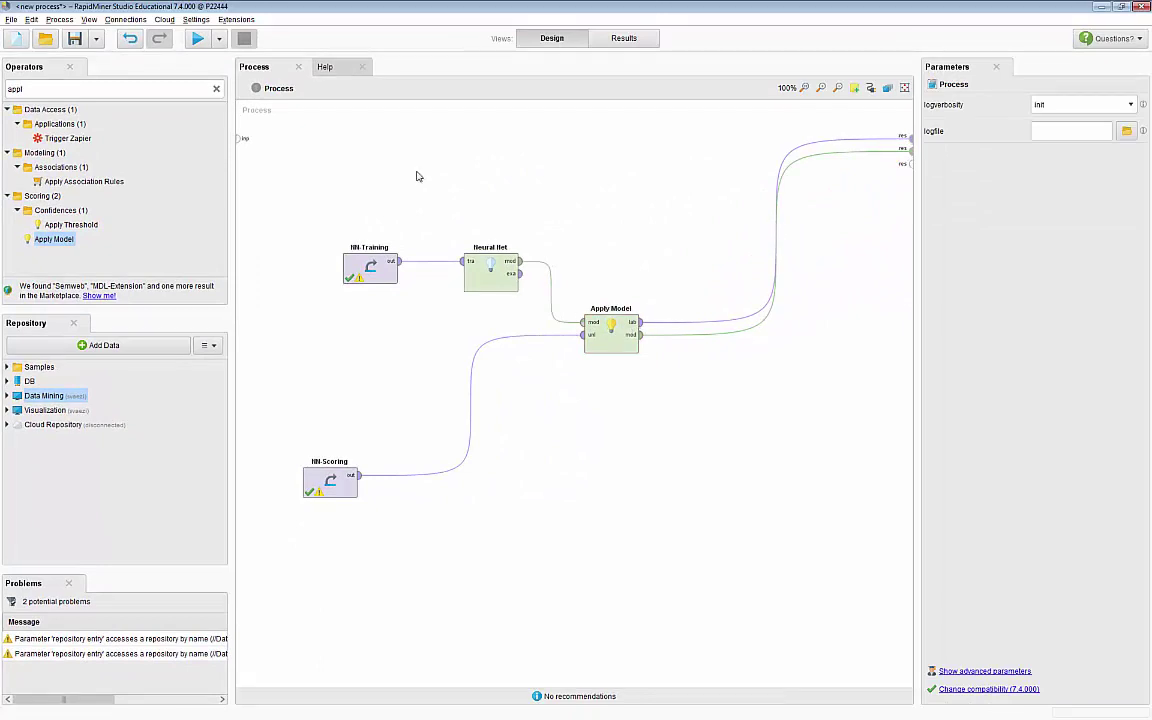
- Run the process and dismiss the mismatch error reporting NN-Scoring lacks Years_Pro
{"action": "left_click", "coordinate": [199, 41]}
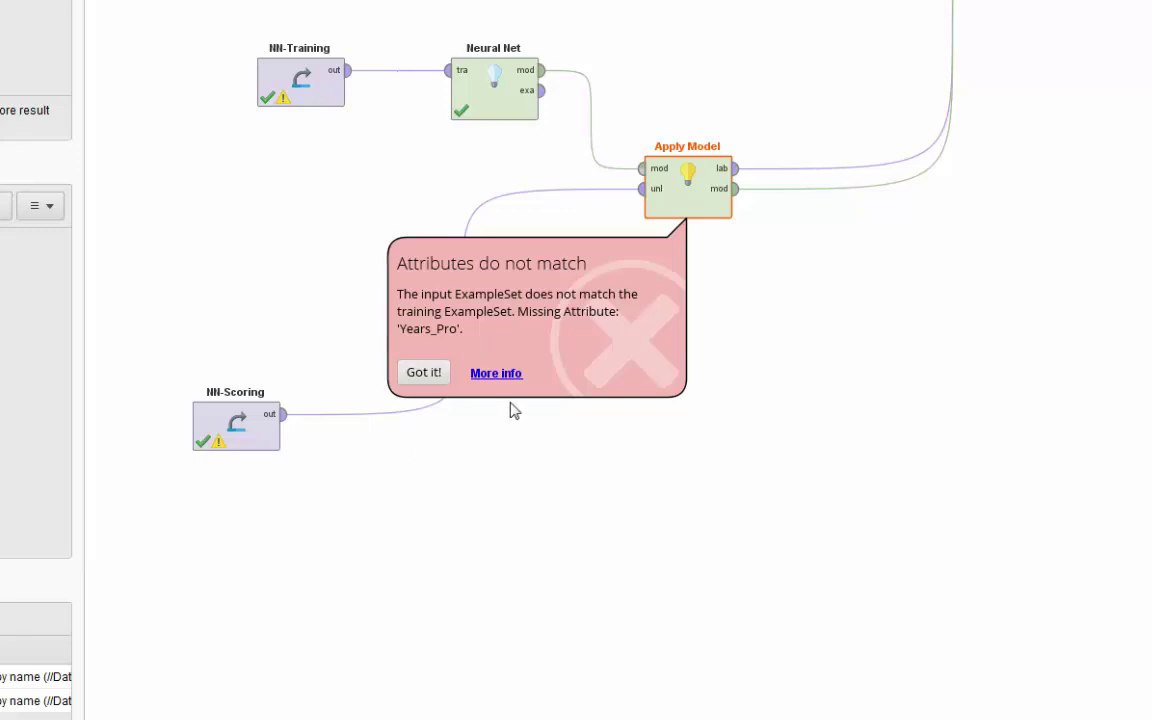
{"action": "left_click", "coordinate": [424, 373]}
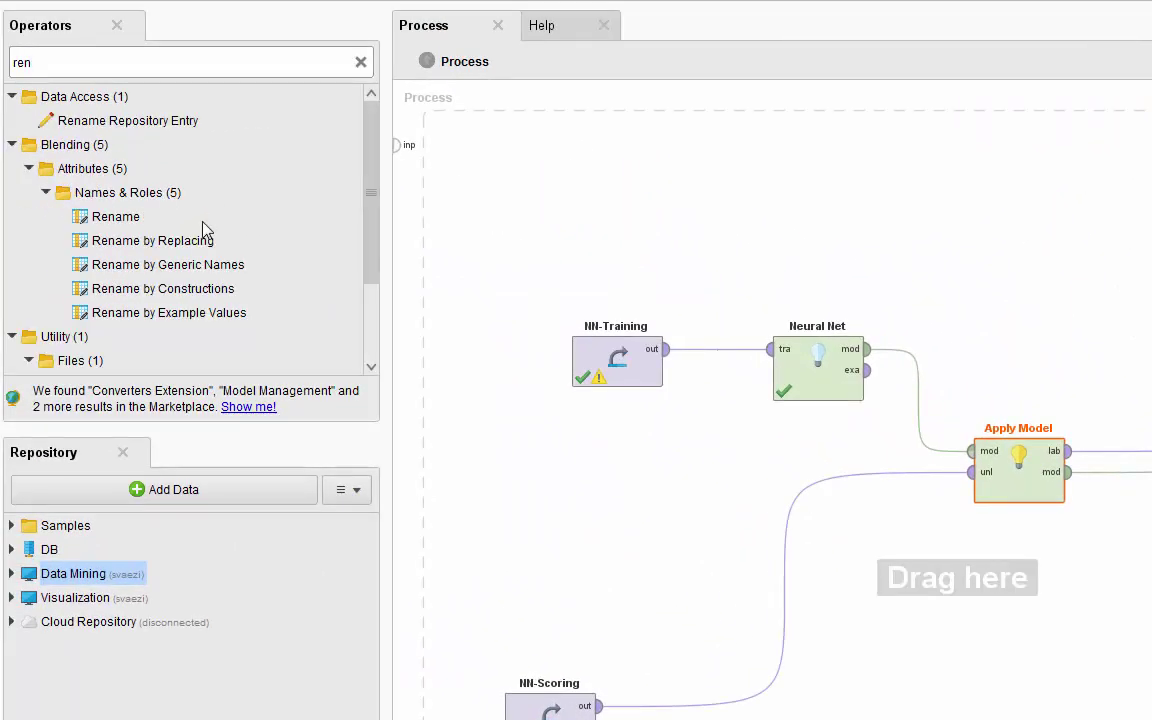
- Insert a Rename operator after NN-Scoring and pick Years_Exp as the attribute to rename
{"action": "left_click_drag", "start_coordinate": [129, 226], "coordinate": [785, 650]}
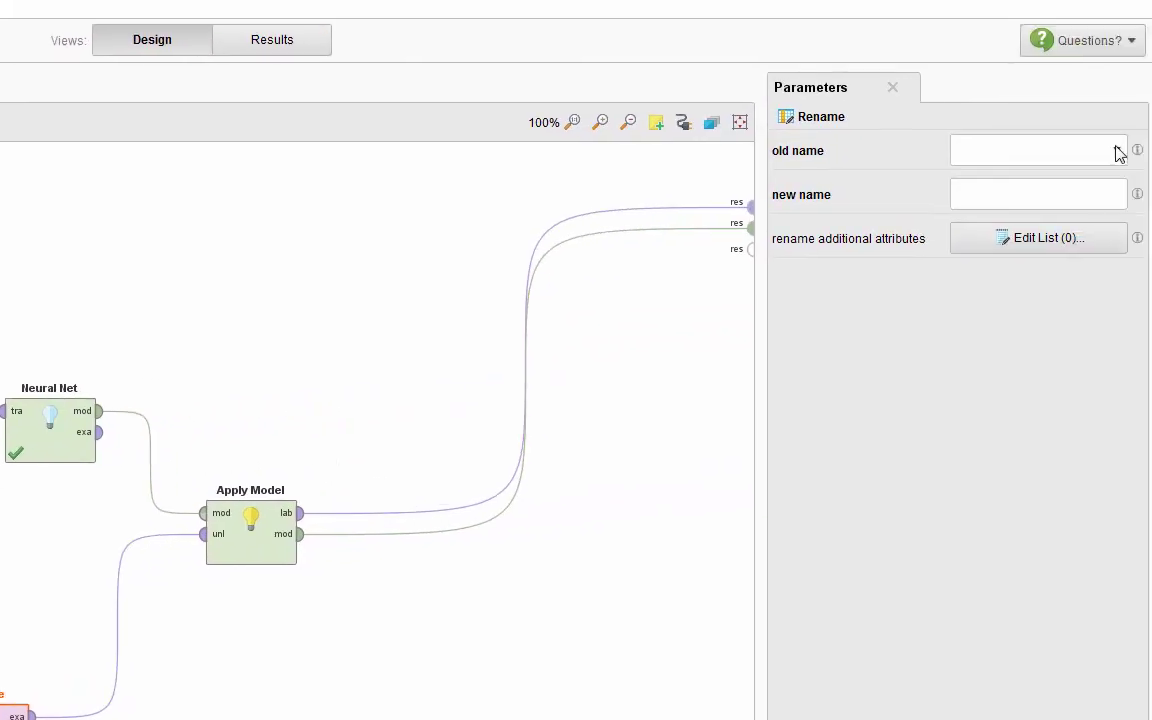
{"action": "left_click", "coordinate": [1119, 152]}
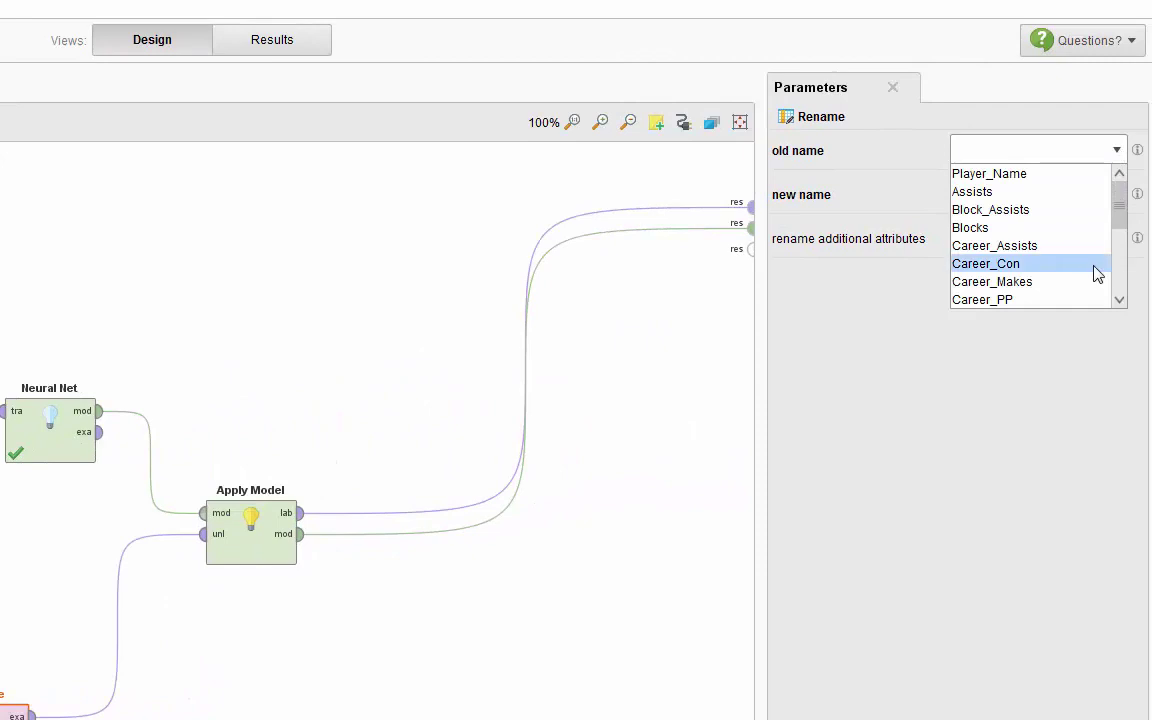
{"action": "left_click_drag", "start_coordinate": [1117, 214], "coordinate": [1113, 298]}
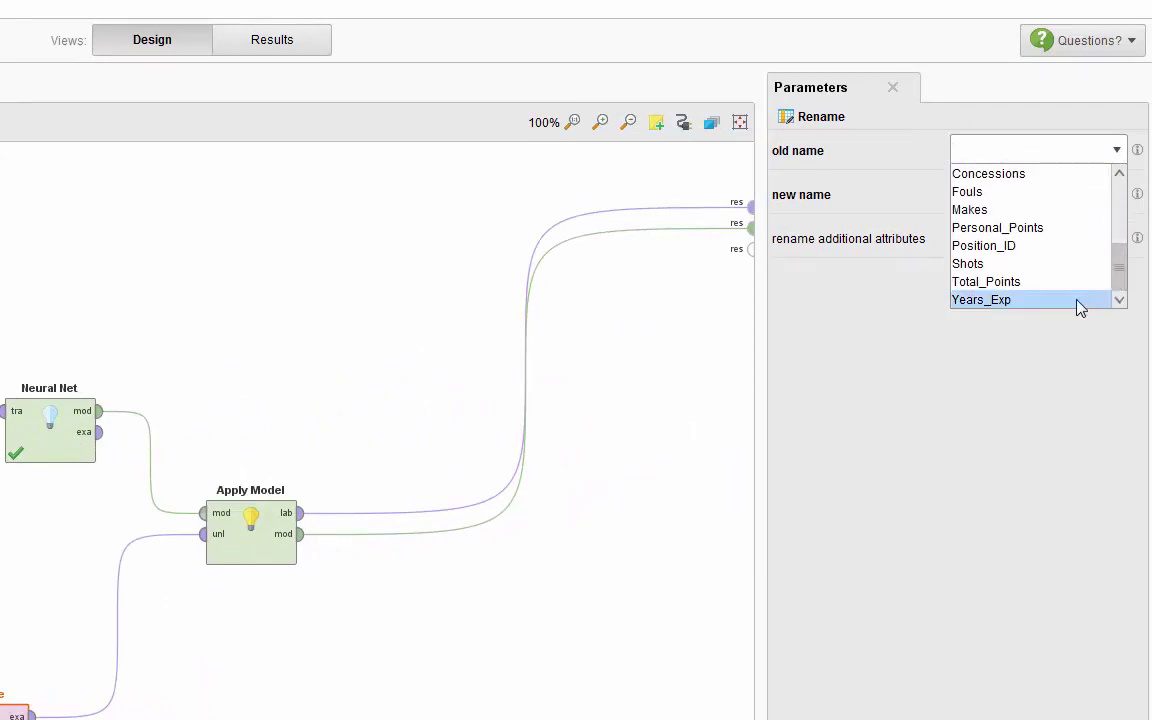
{"action": "left_click", "coordinate": [1080, 304]}
- Enter Years_Pro as the attribute's new name
{"action": "left_click", "coordinate": [1008, 197]}
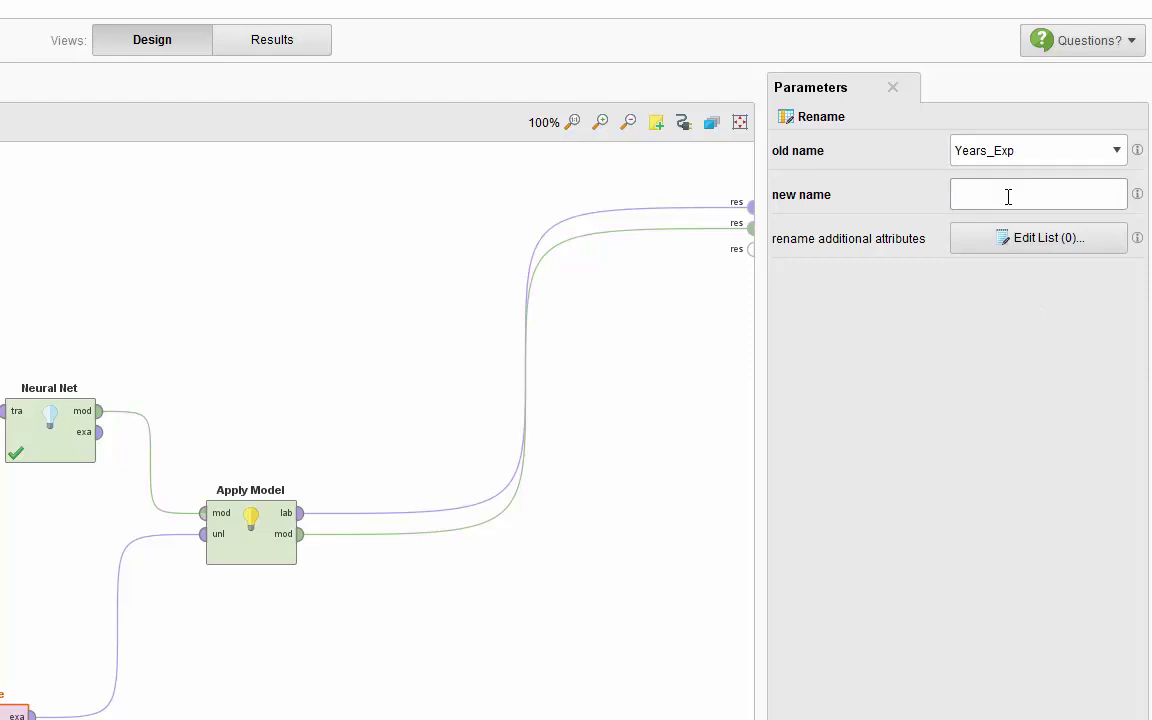
{"action": "type", "text": "Yes_Pro"}
{"action": "key", "text": "Left"}
{"action": "key", "text": "Left"}
{"action": "key", "text": "Left"}
{"action": "key", "text": "BackSpace"}
{"action": "type", "text": "ars"}
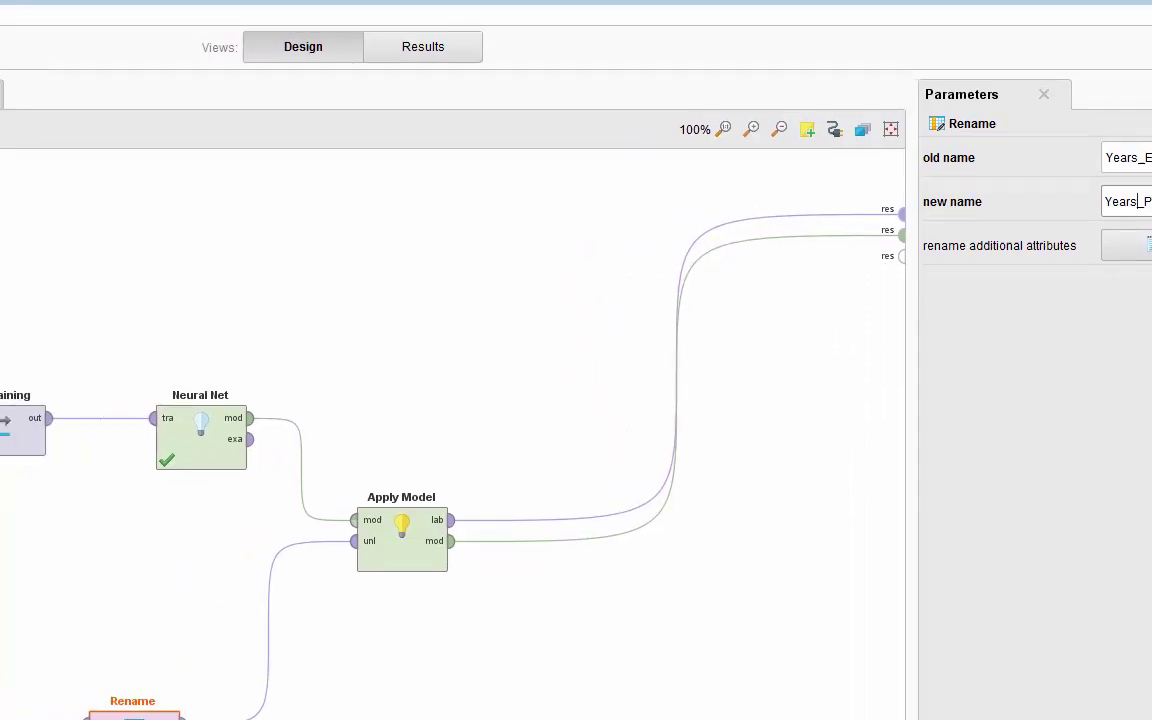
- Run the corrected process to show the trained Neural Net with input, hidden and output layers
{"action": "left_click", "coordinate": [64, 66]}
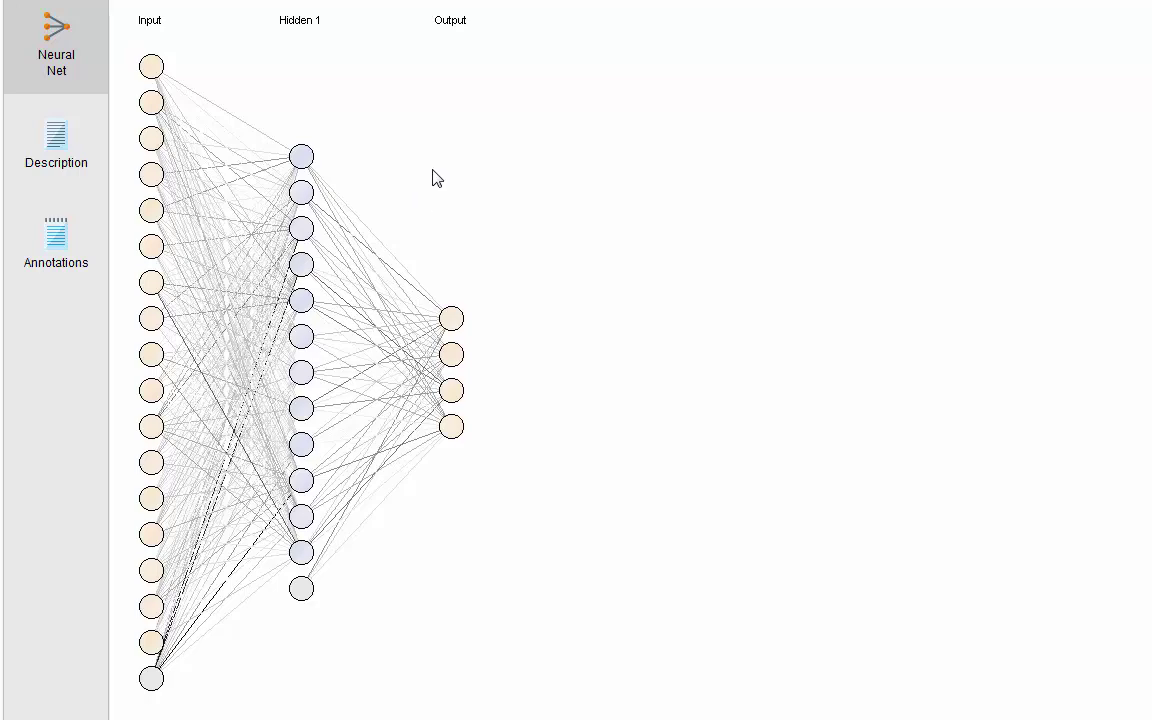
- Show the Apply Model ExampleSet with widened confidence columns, sorted by confidence(Superstar) descending
{"action": "left_click", "coordinate": [543, 27]}
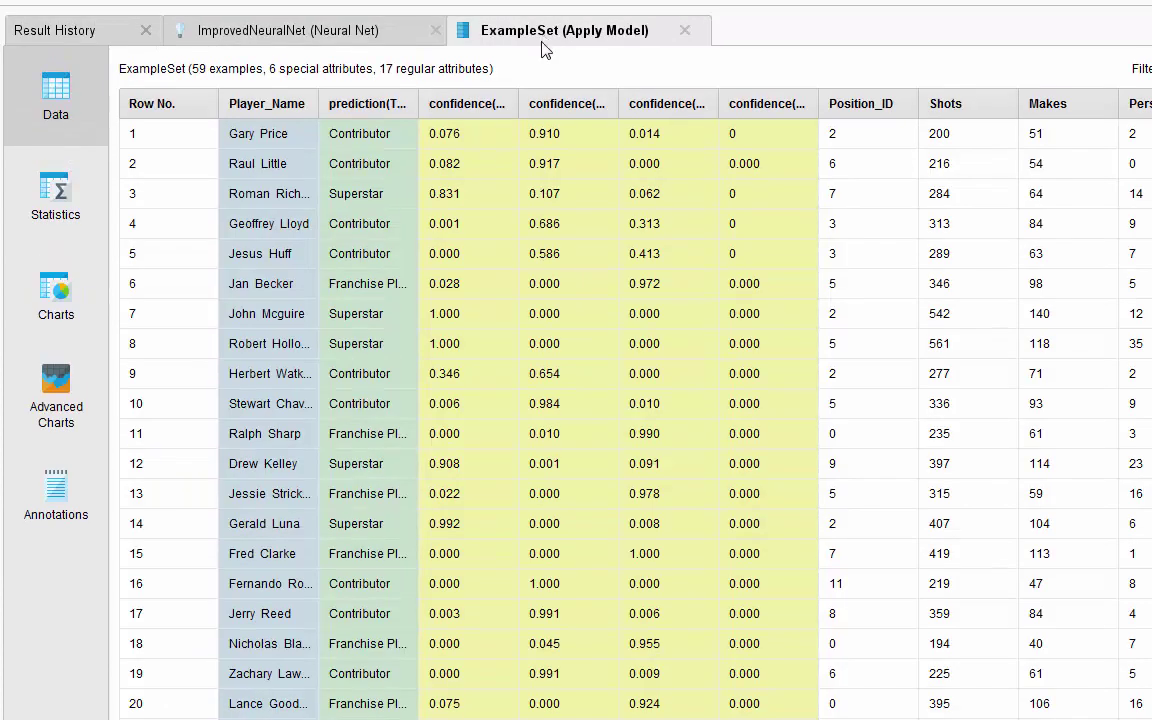
{"action": "double_click", "coordinate": [518, 102]}
{"action": "left_click", "coordinate": [618, 115]}
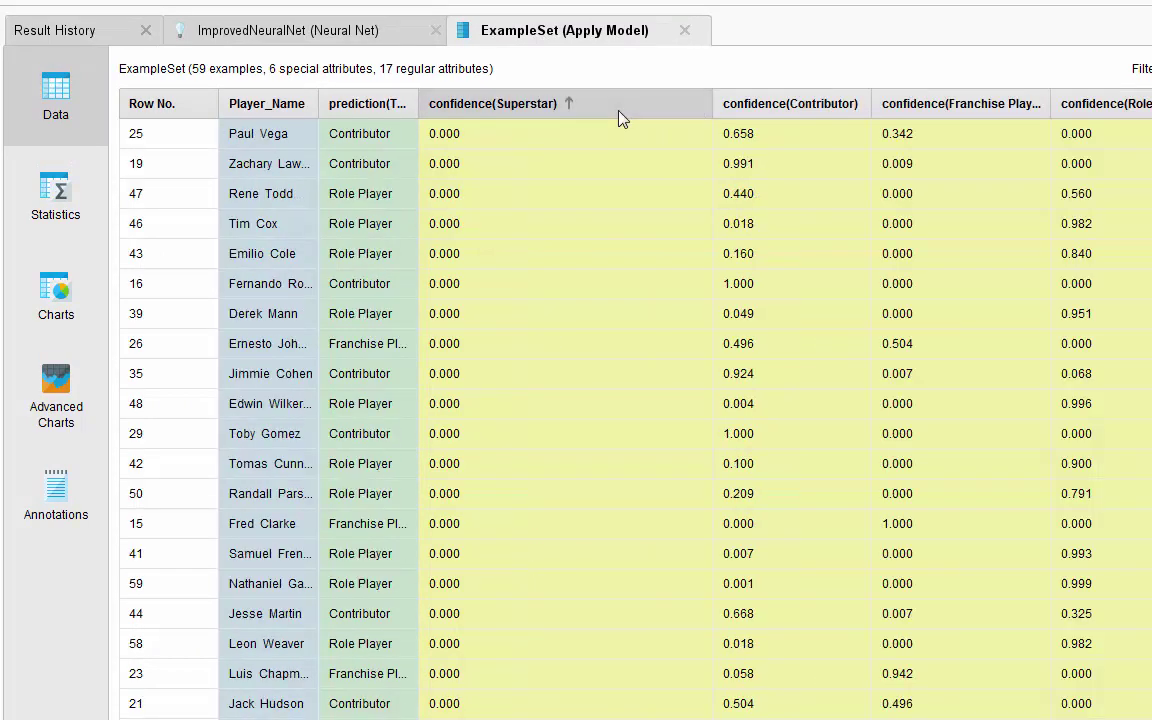
{"action": "left_click", "coordinate": [618, 115]}
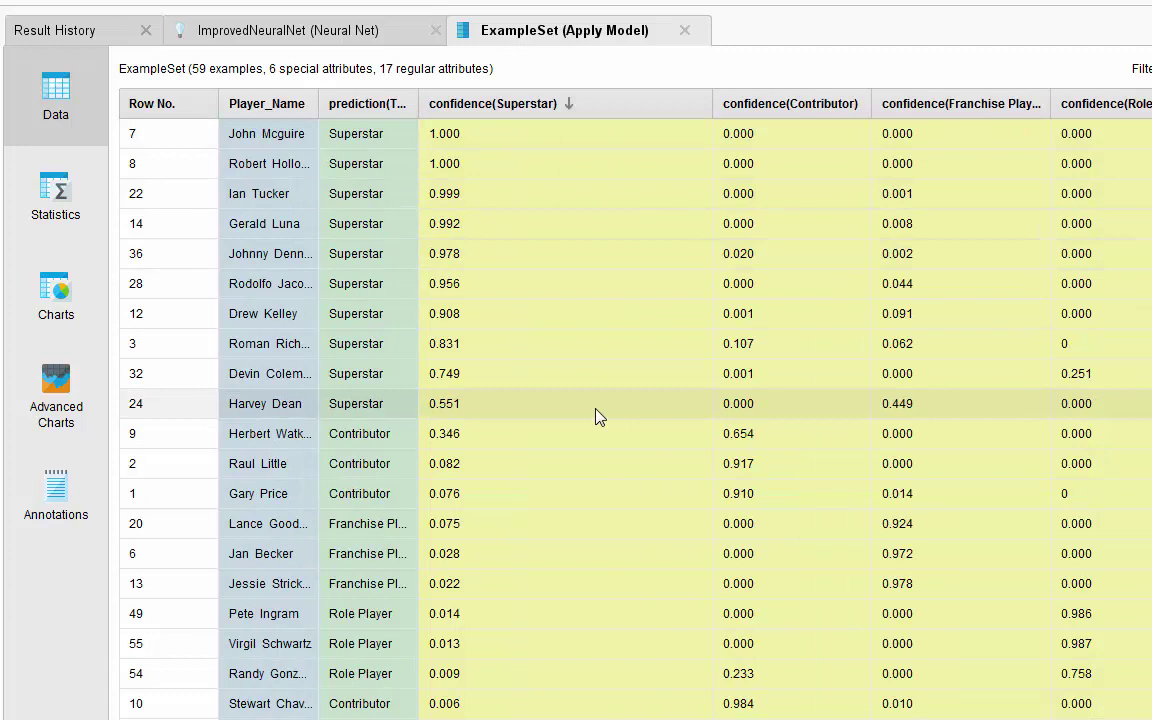